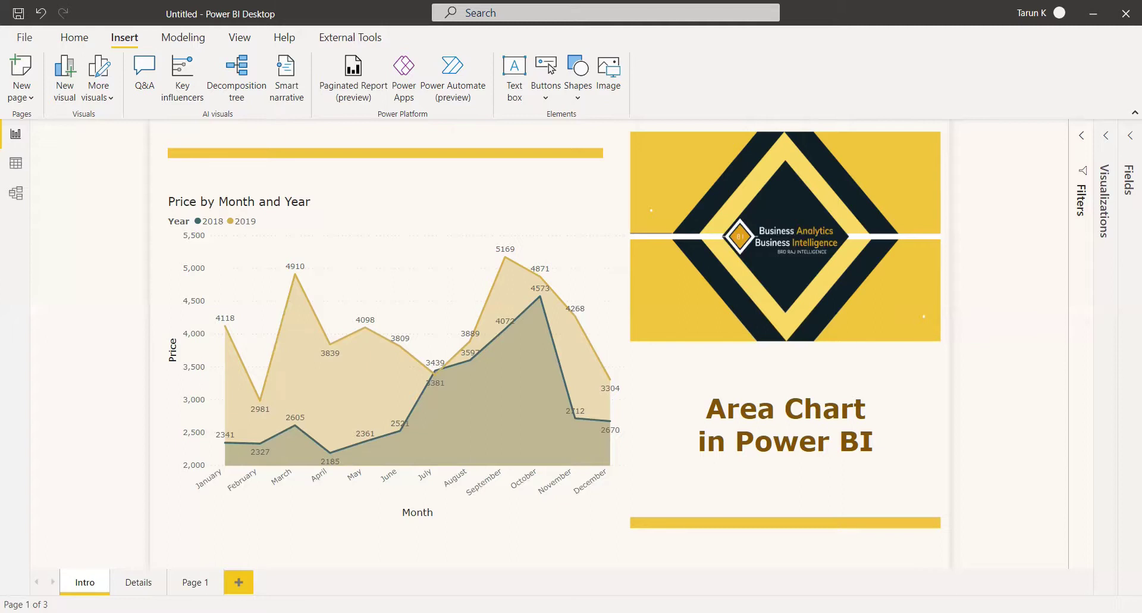
Review the example area chart on the Details page, checking its month tooltips.
click(138, 582)
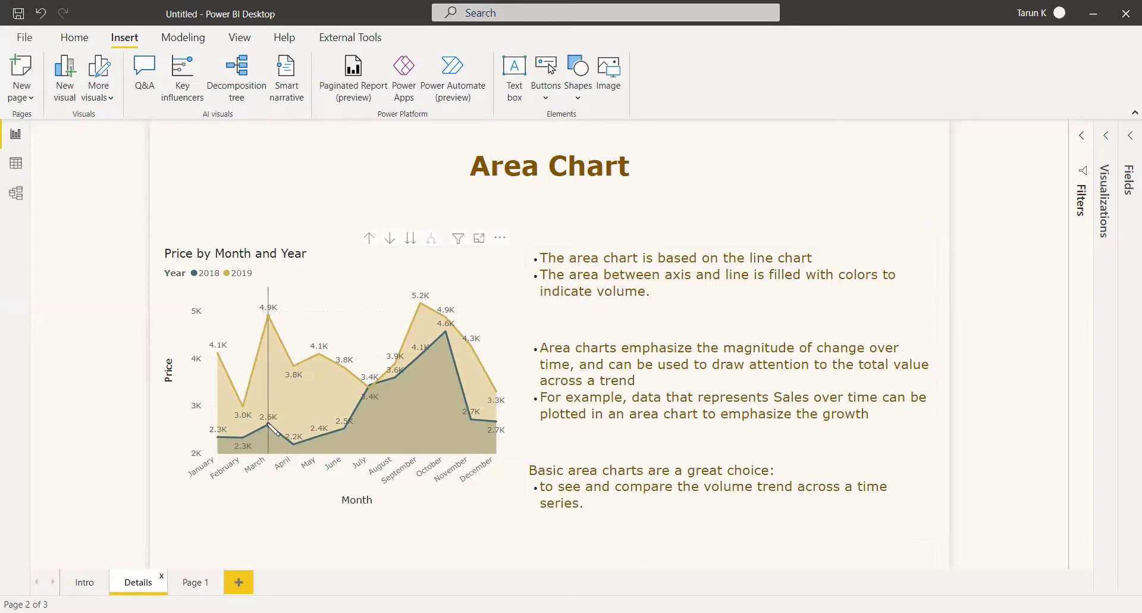
mouse_move(268, 447)
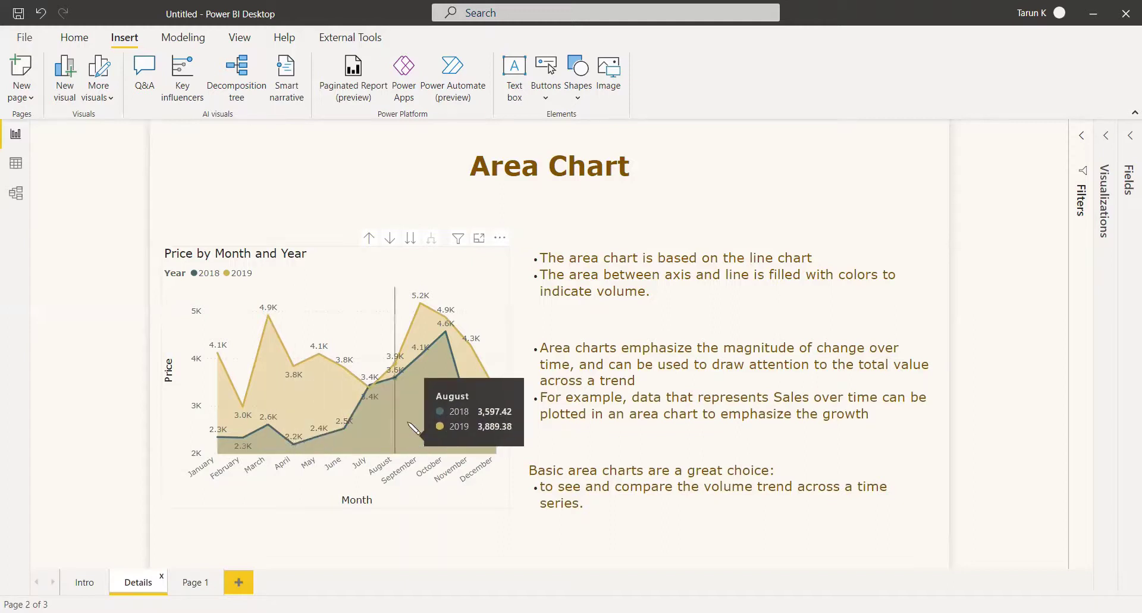
mouse_move(281, 325)
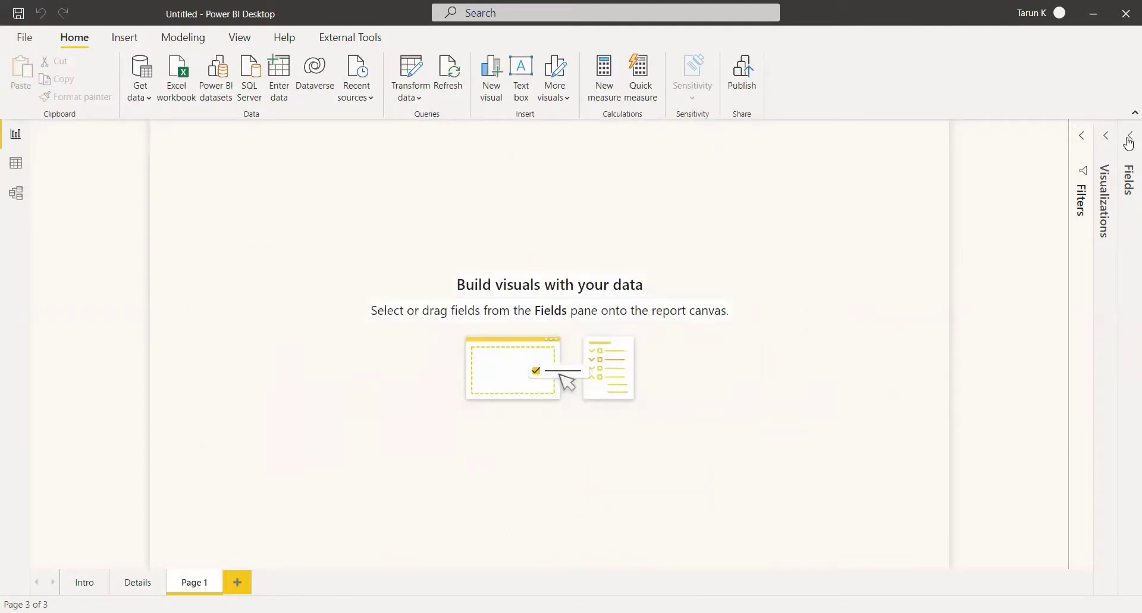
Expand the Fields pane, inspect table relationships in Model view, then return to Report view.
click(1129, 138)
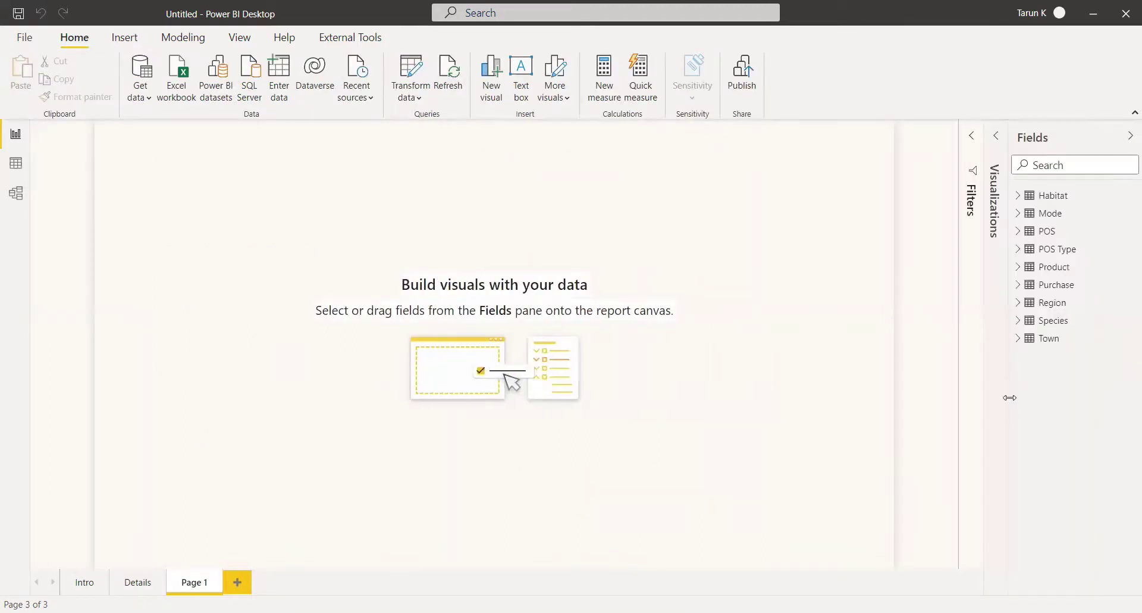
click(15, 193)
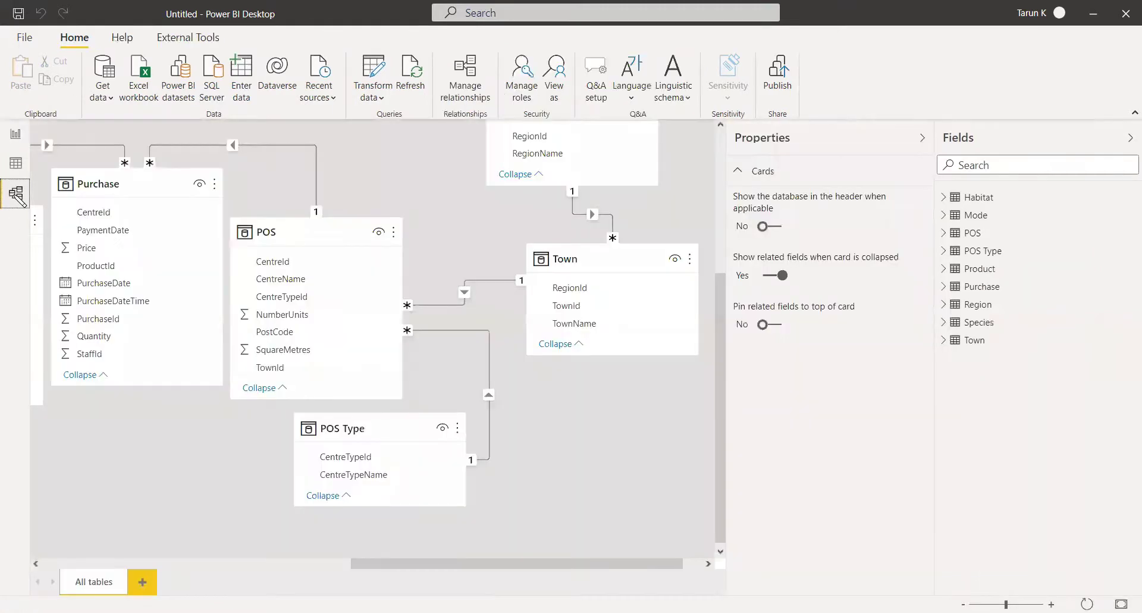
click(921, 137)
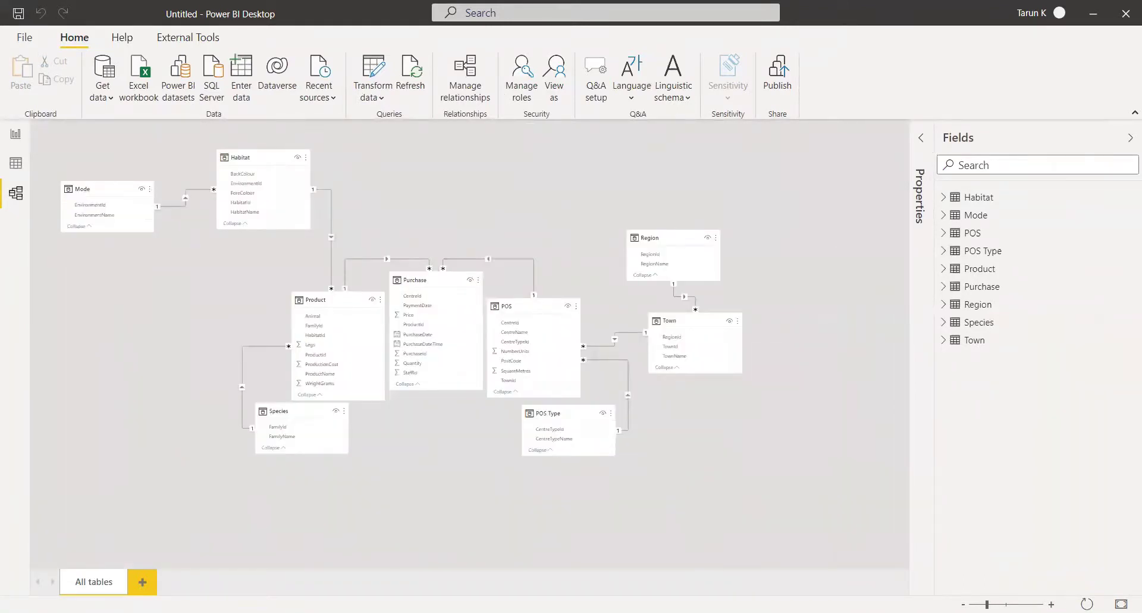
click(16, 134)
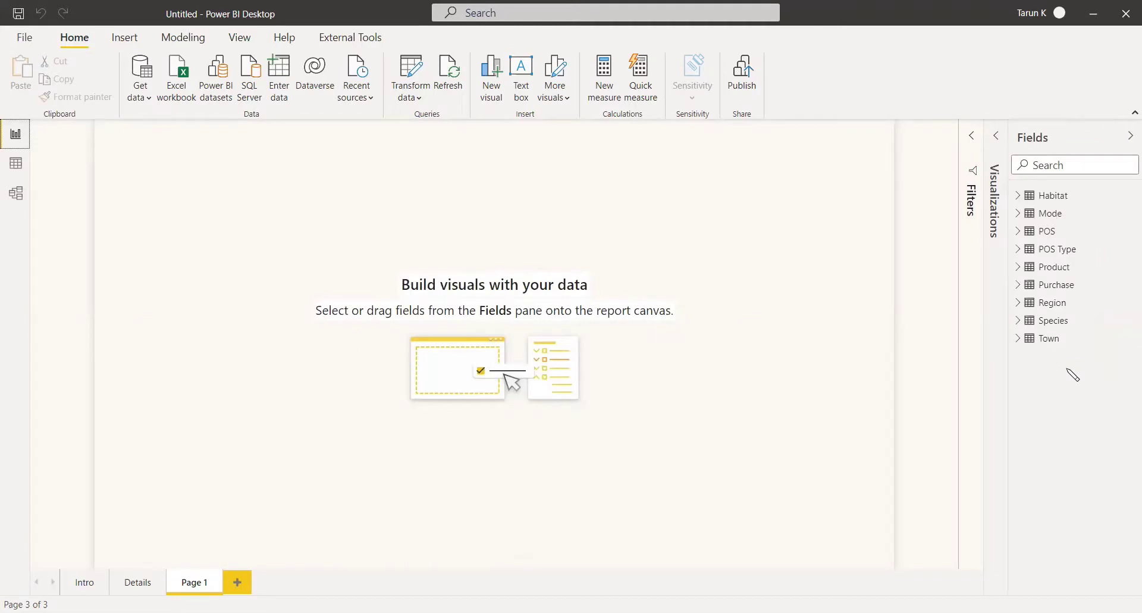
Expand the Purchase table and add an empty area chart lower on the page.
click(1019, 288)
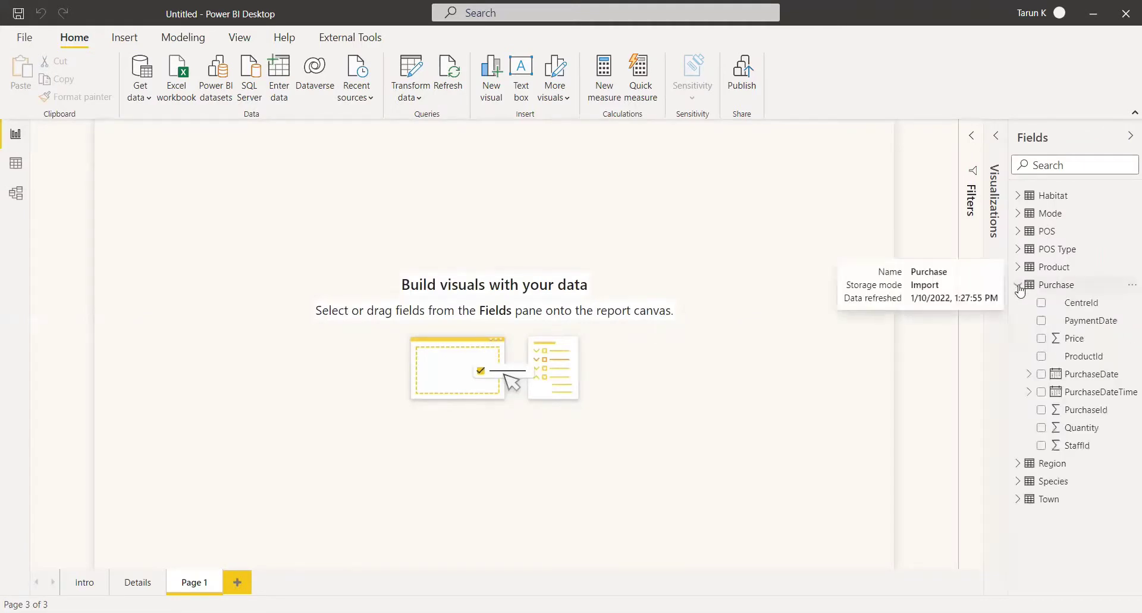
click(1002, 137)
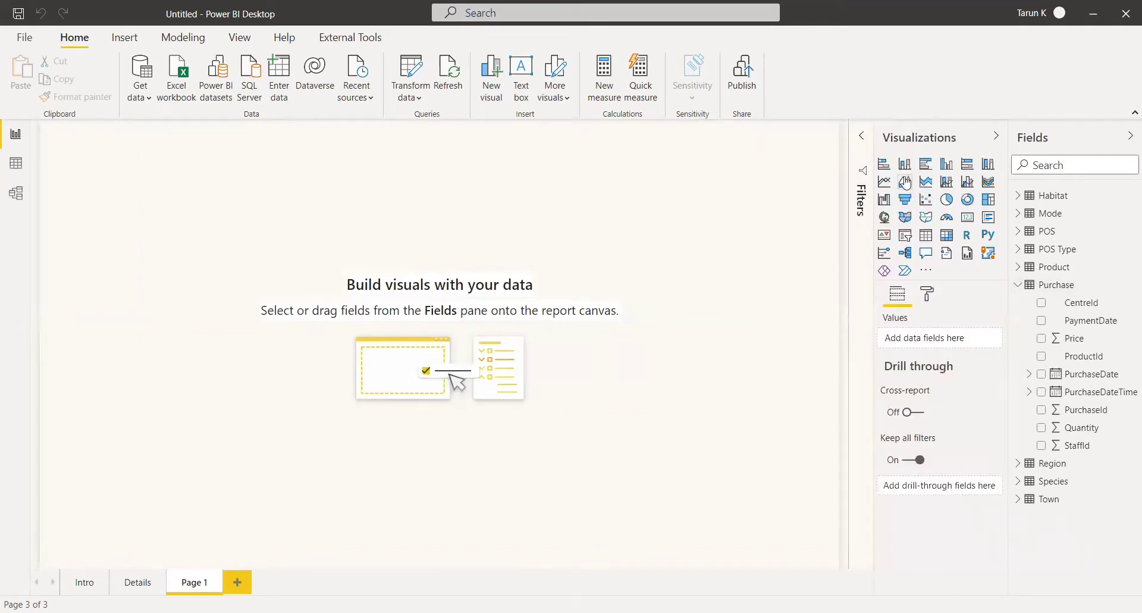
click(904, 181)
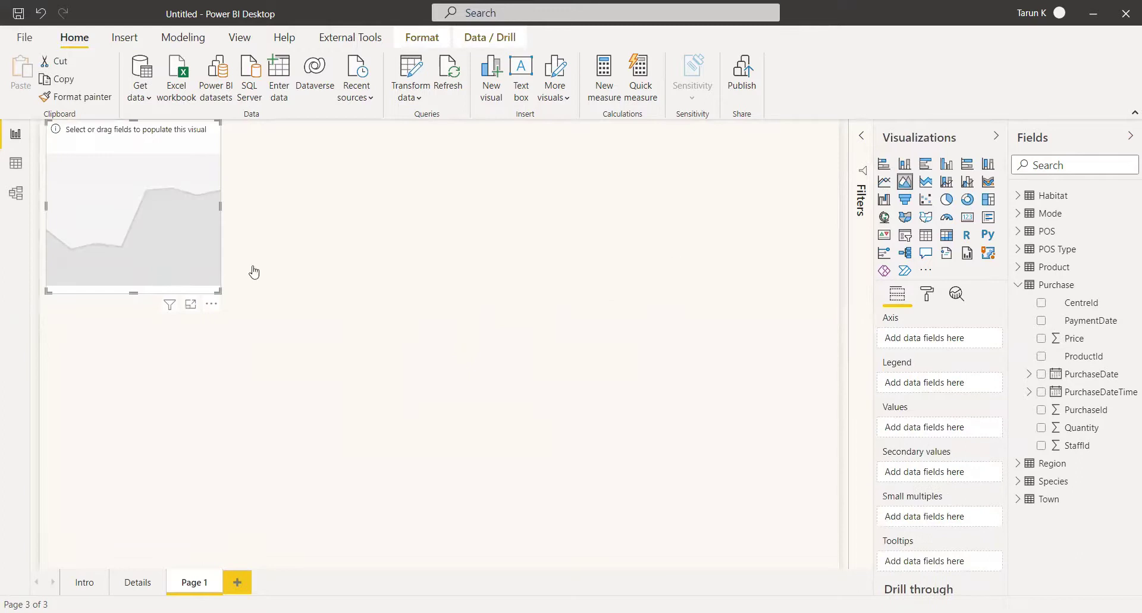
drag(171, 233, 233, 416)
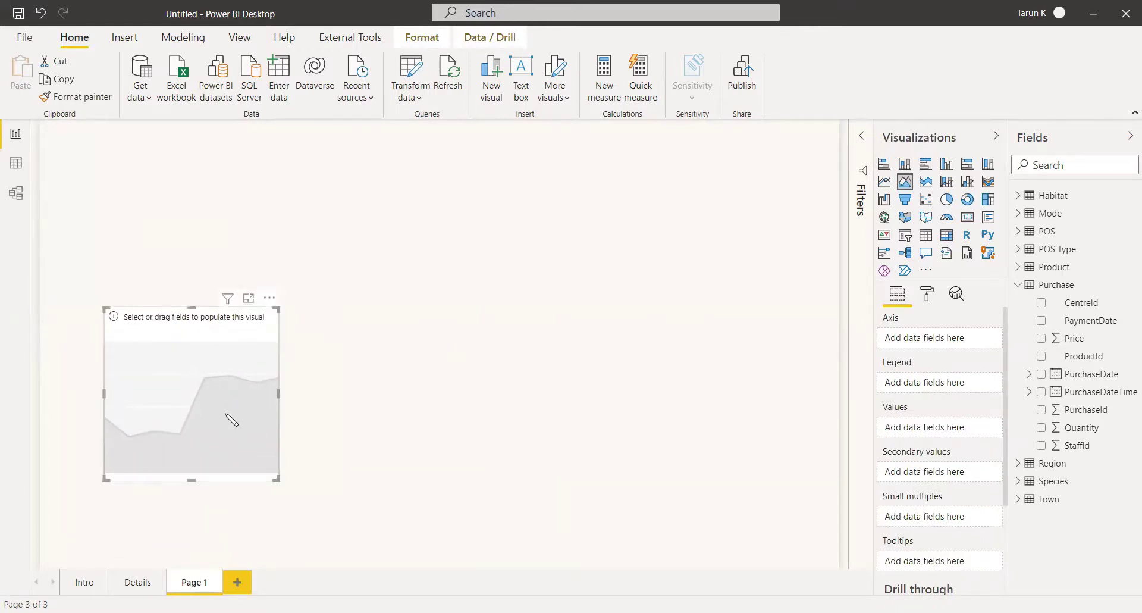
Plot Price over PurchaseDate, removing Quarter and Day so the axis keeps Year and Month.
click(1042, 339)
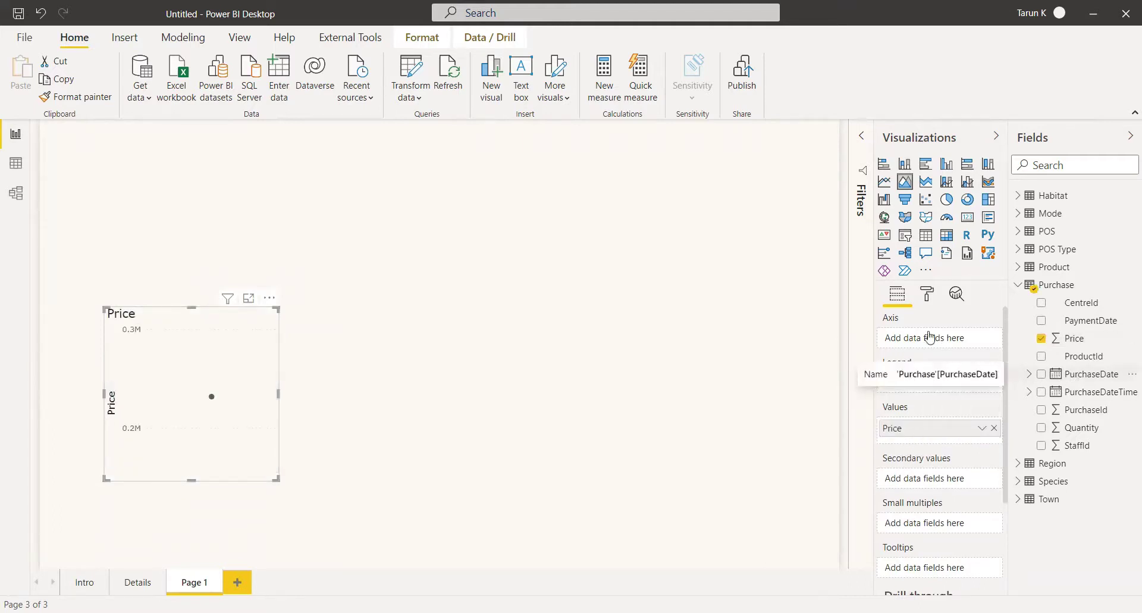
drag(930, 337, 929, 337)
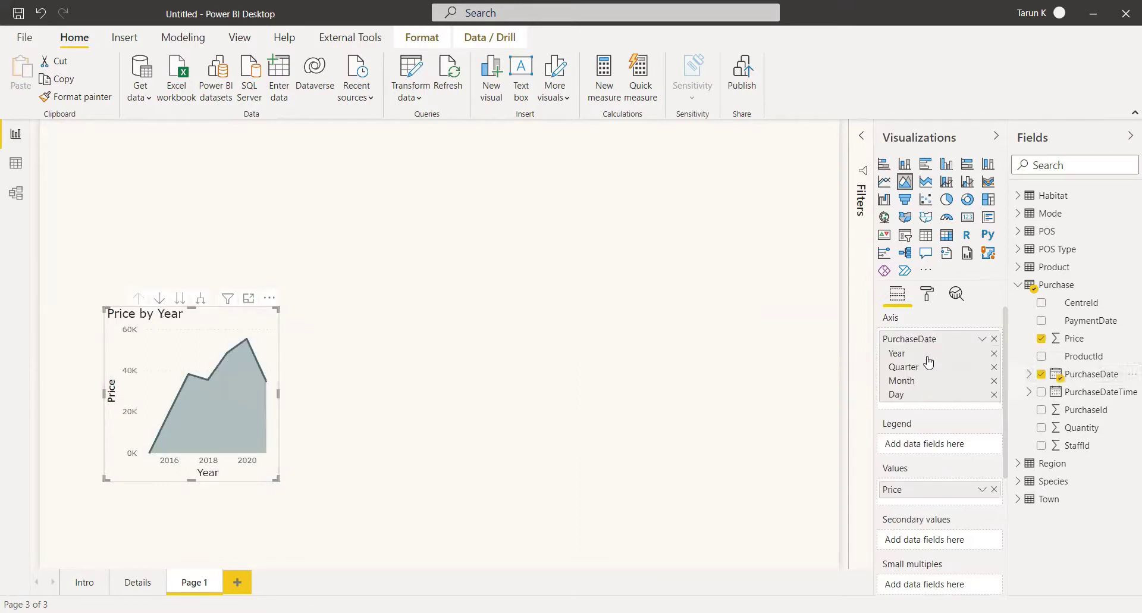
click(994, 367)
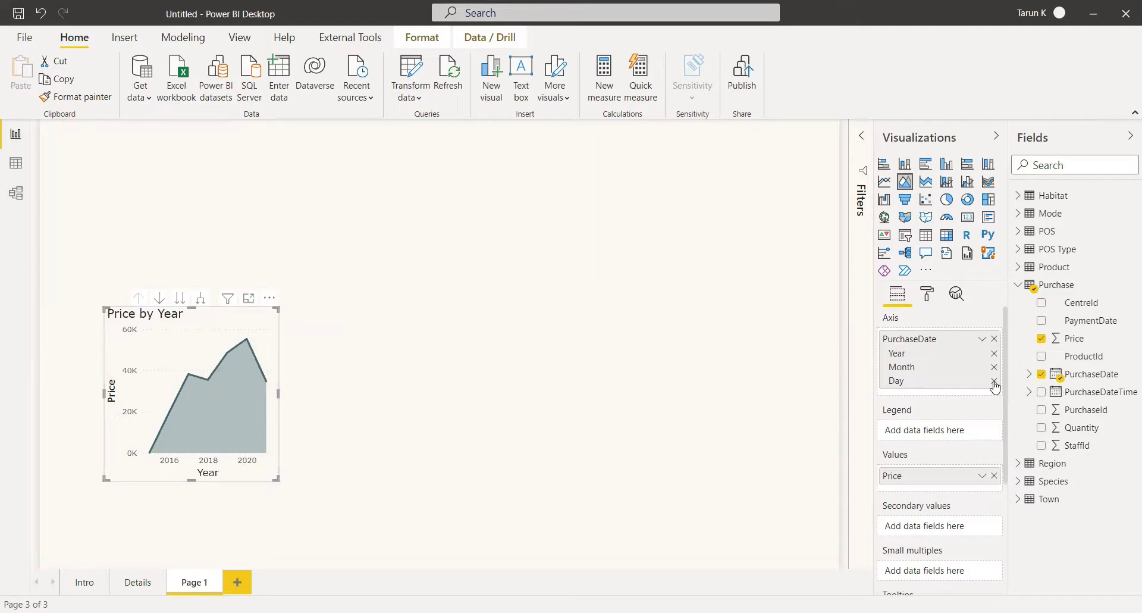
click(994, 380)
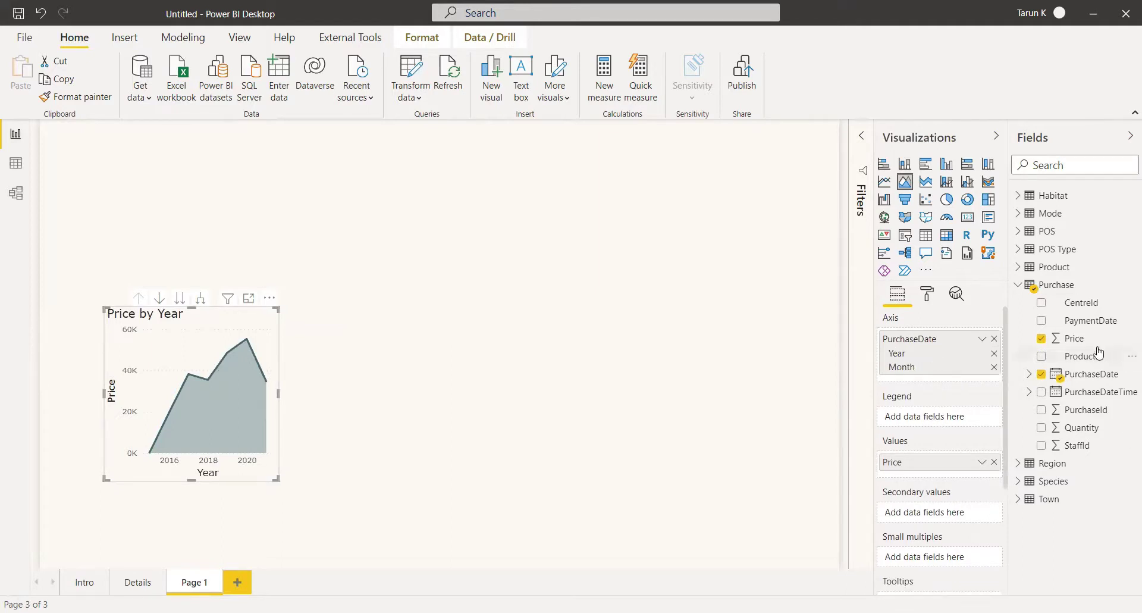
Use PurchaseDate grouped by Year as the area chart's legend.
drag(1082, 376, 921, 426)
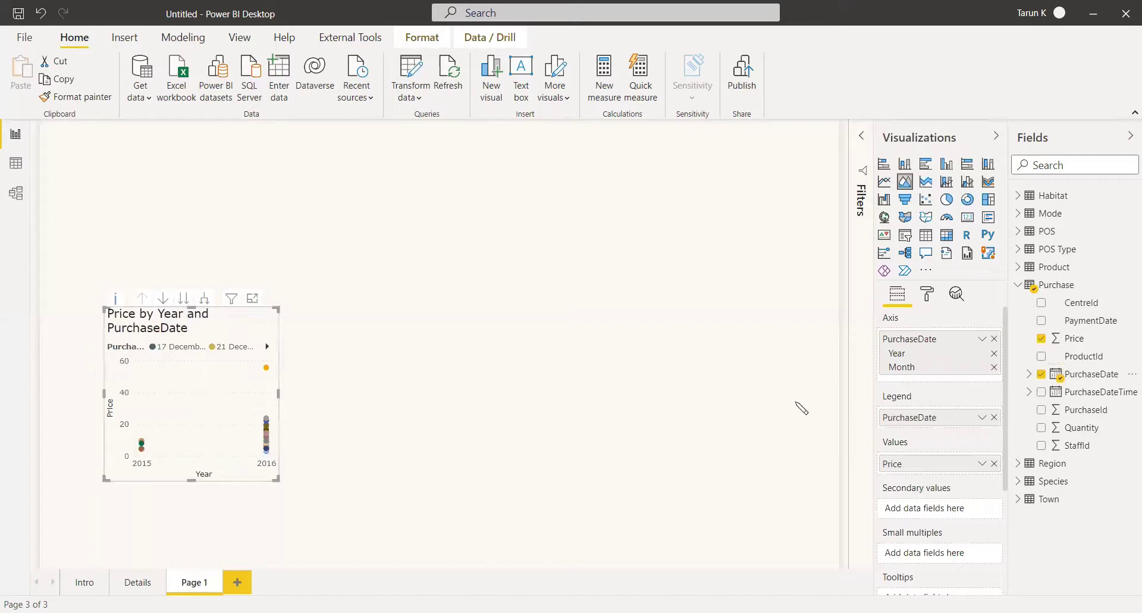
click(982, 417)
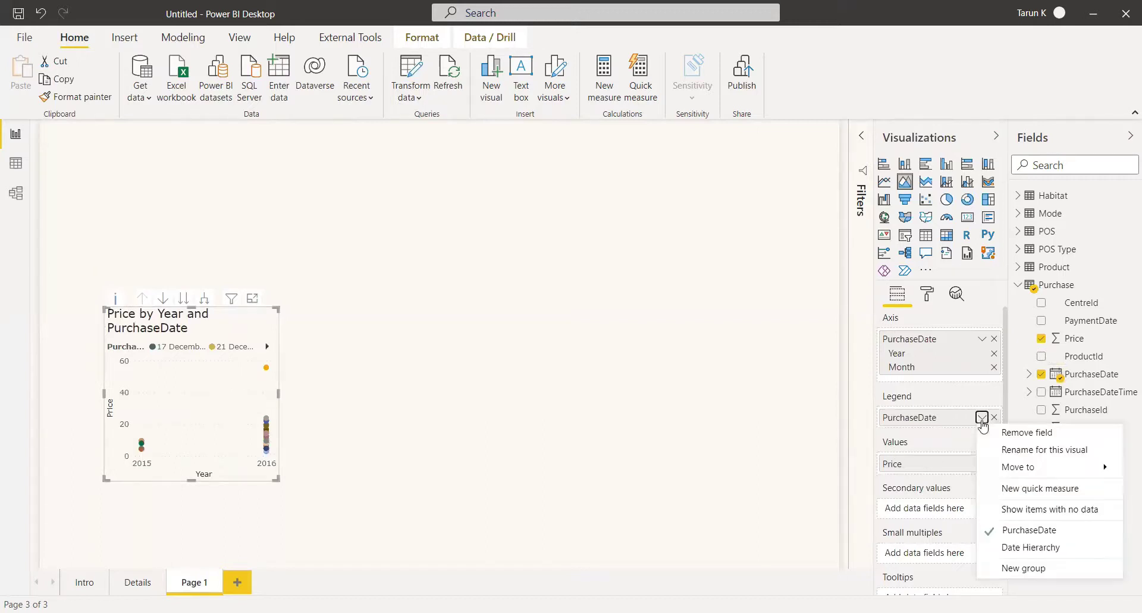
click(1057, 548)
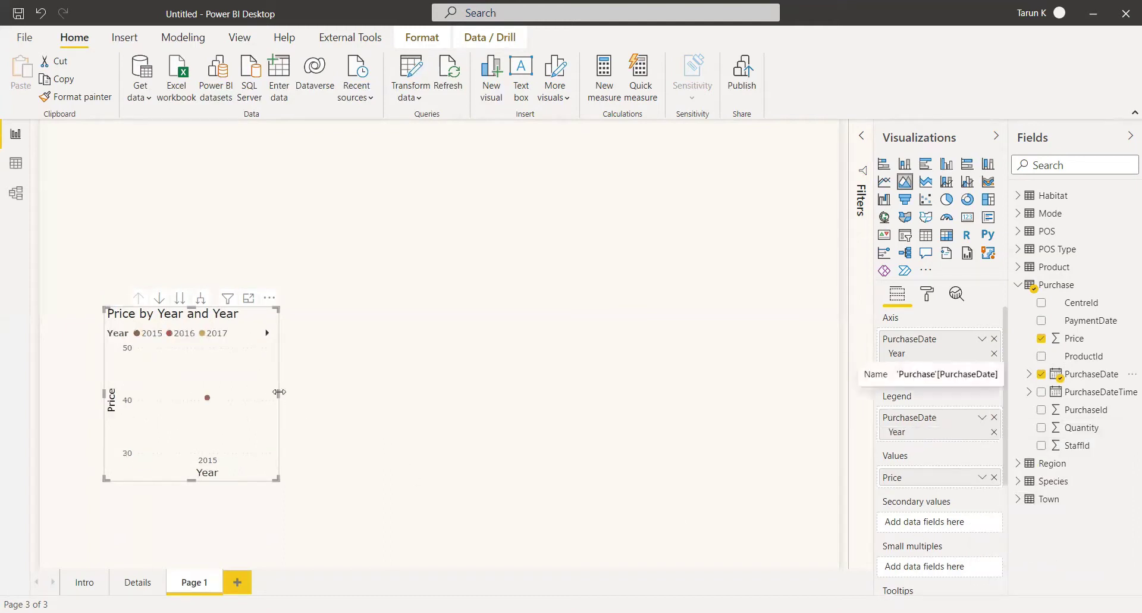
Widen the chart, drill down from years to months, and enlarge it.
drag(279, 392, 590, 418)
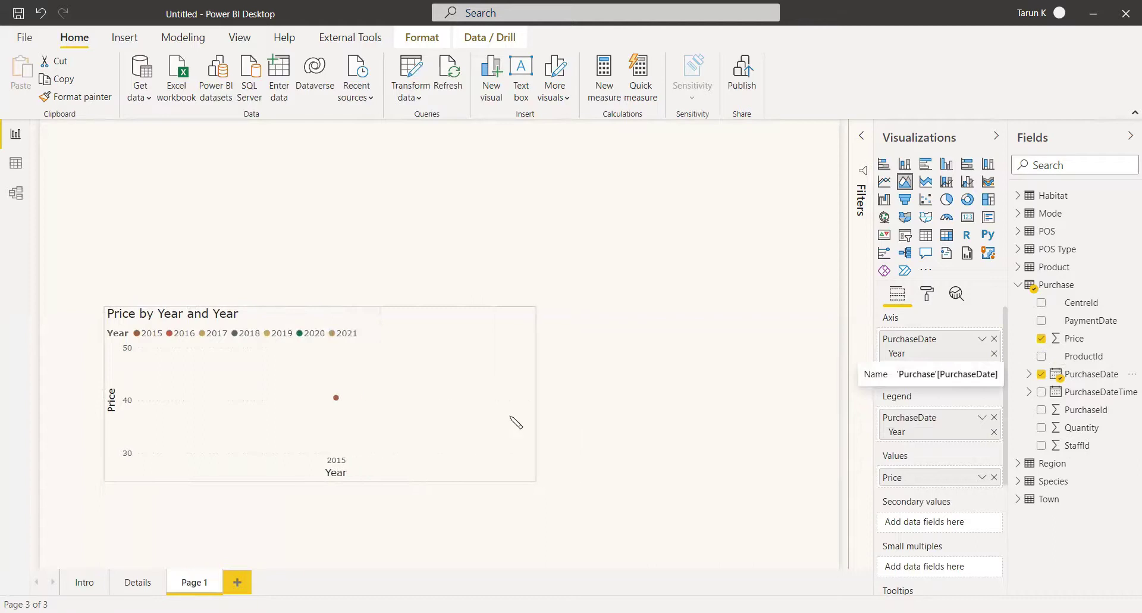
drag(515, 422, 515, 421)
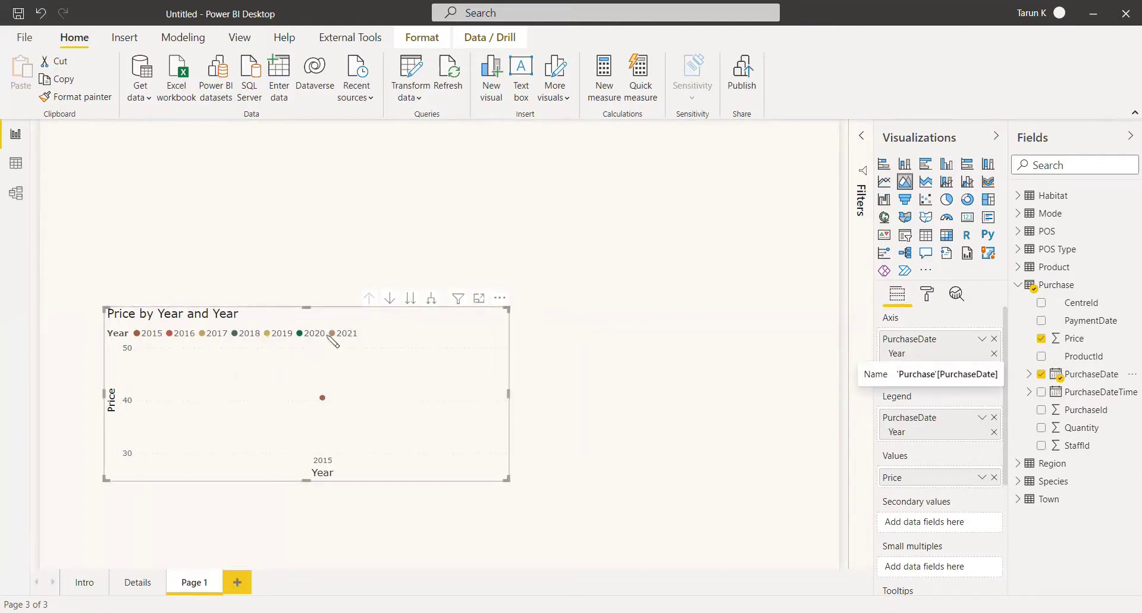
click(410, 299)
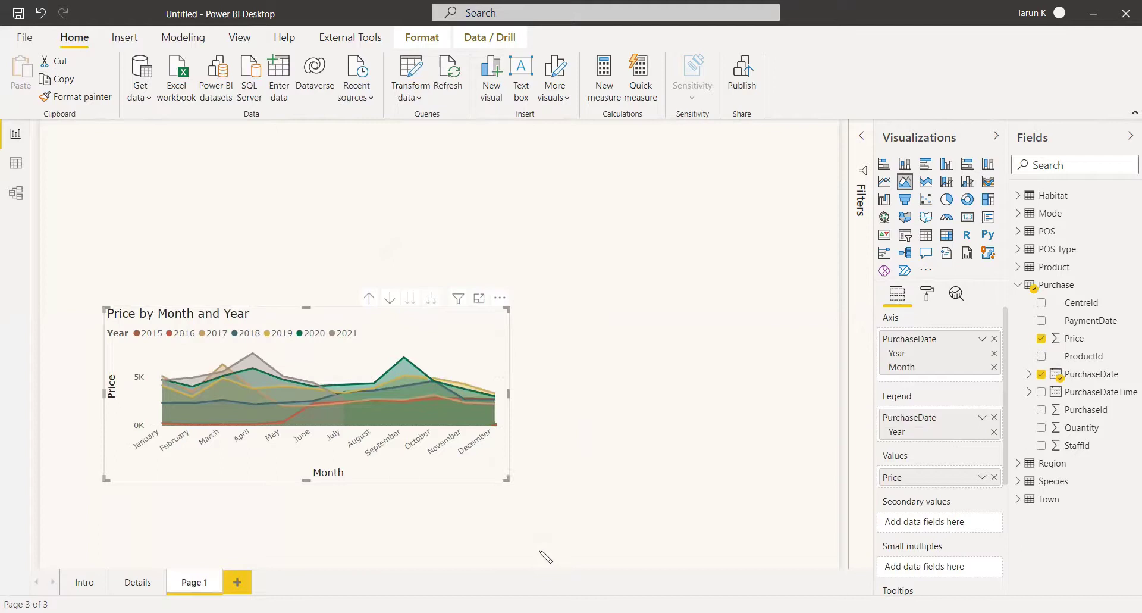
mouse_move(546, 556)
mouse_down()
mouse_move(554, 578)
mouse_move(546, 569)
mouse_up()
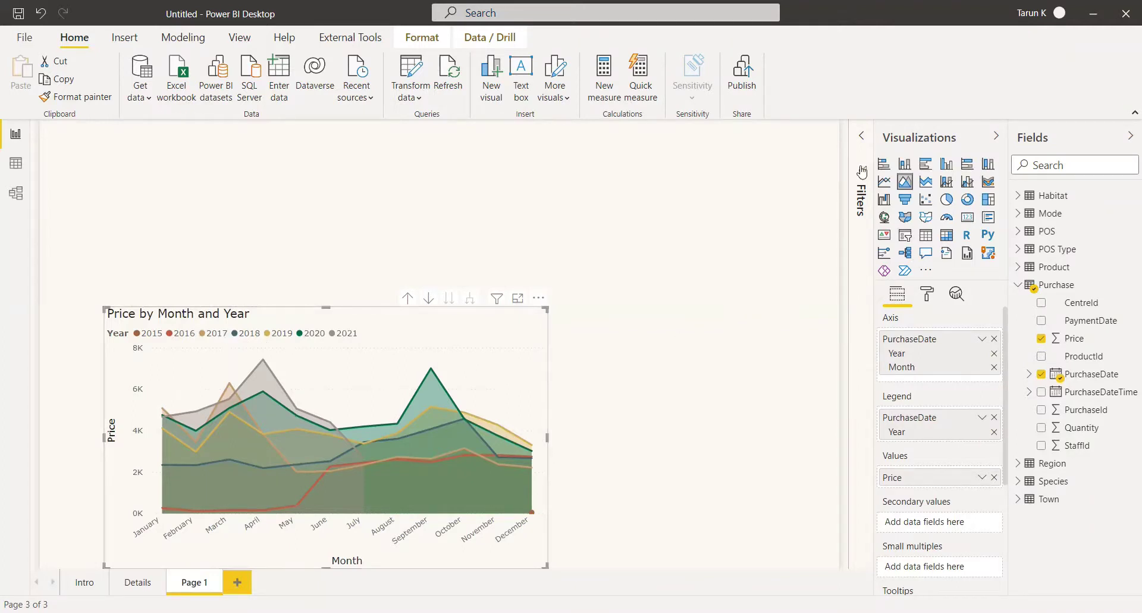
Set the PurchaseDate - Year filter to Basic filtering with only 2018 and 2019 checked.
click(863, 137)
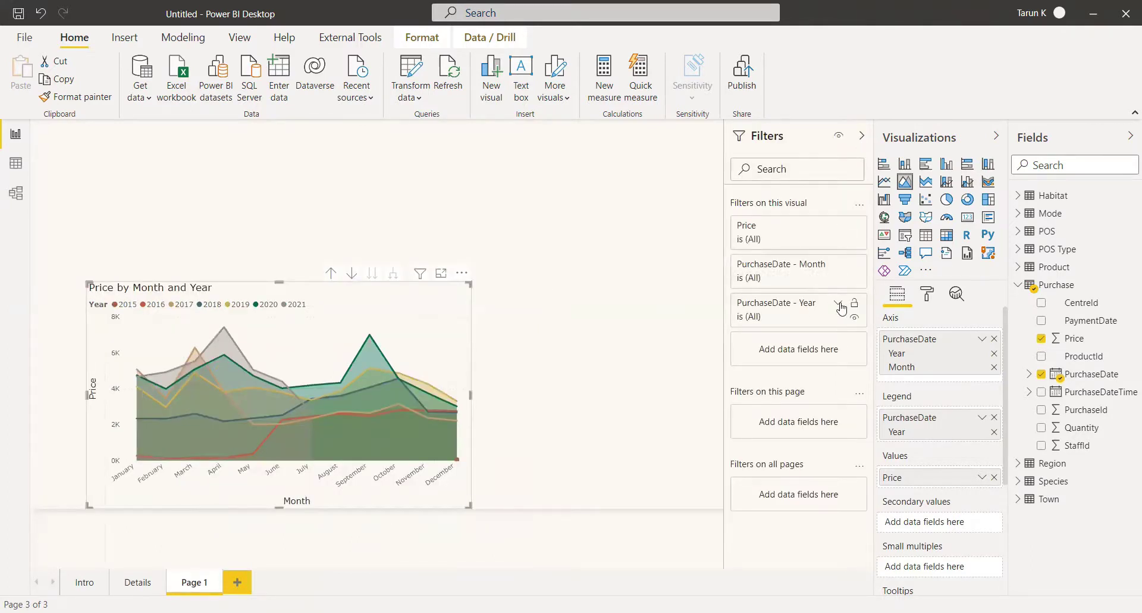
click(839, 305)
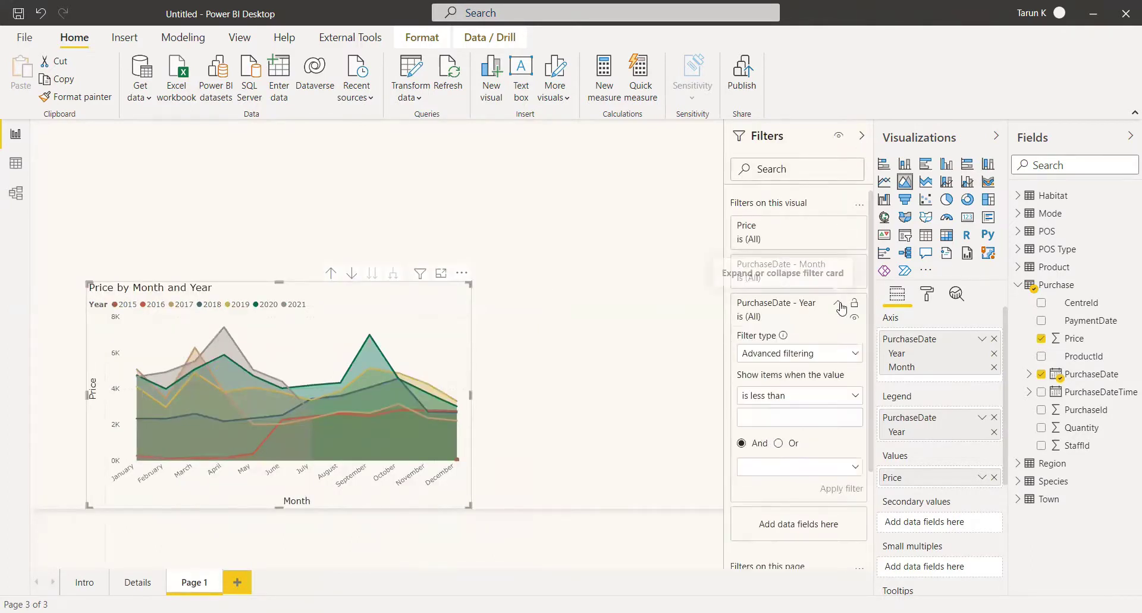
click(829, 355)
click(786, 390)
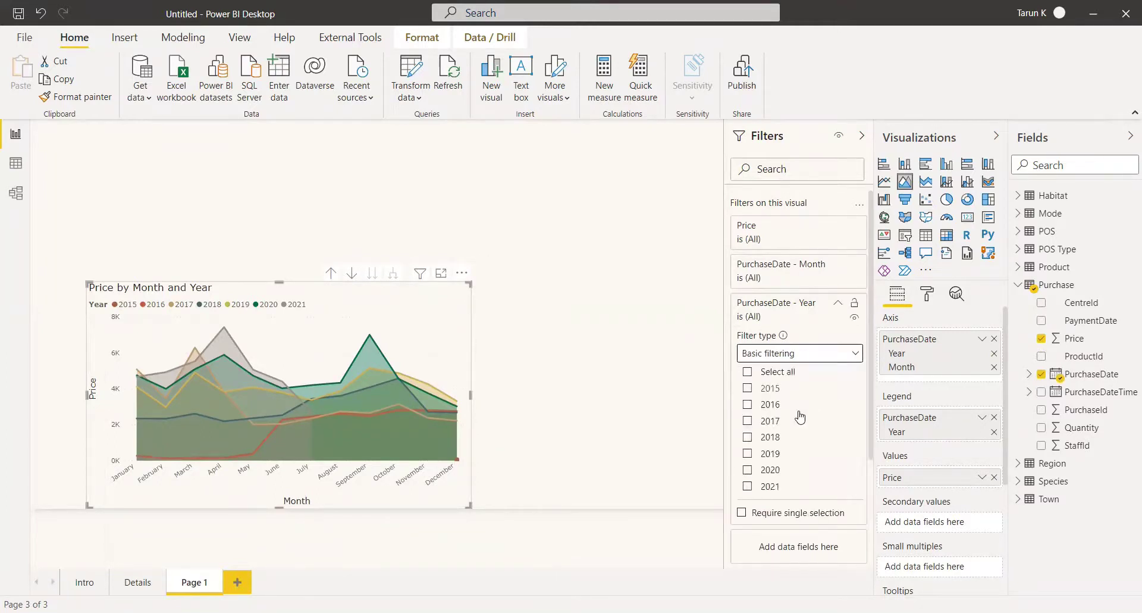
click(746, 421)
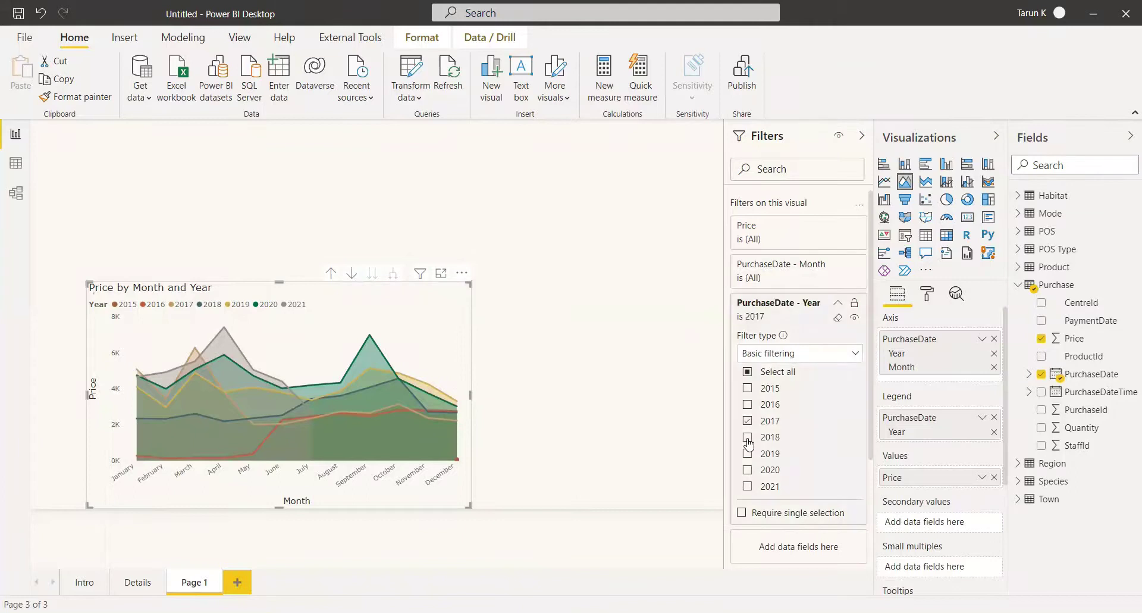
click(747, 436)
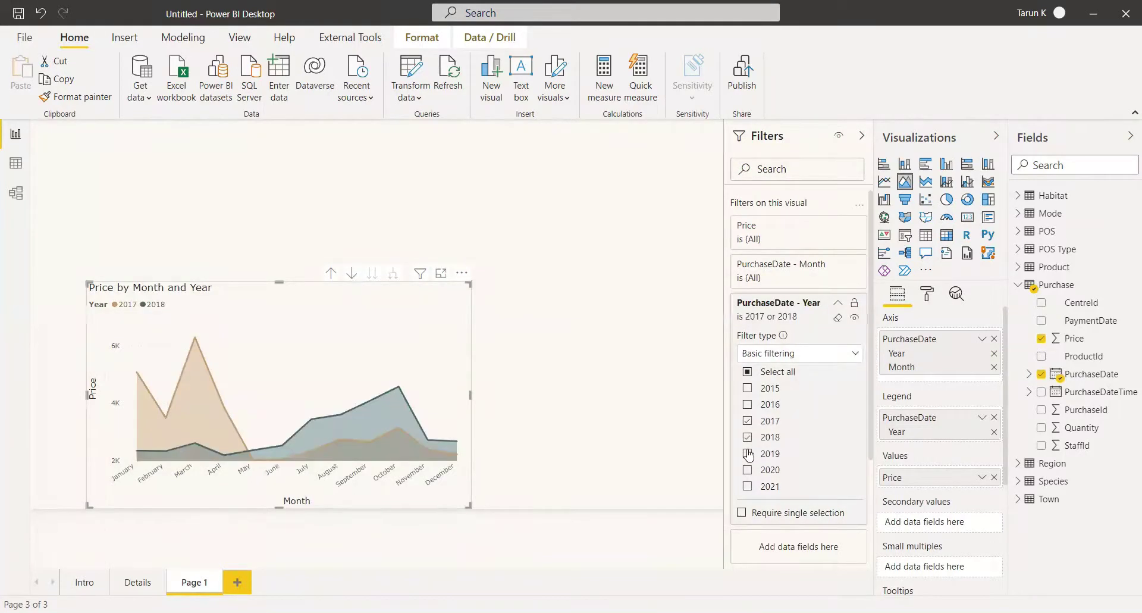
click(748, 454)
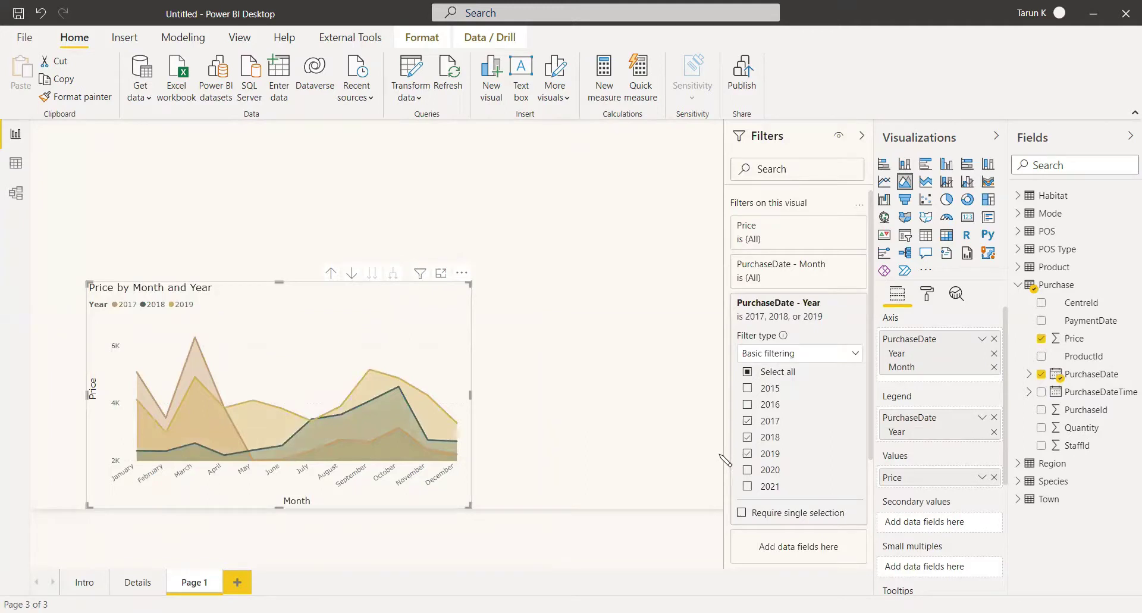
click(747, 421)
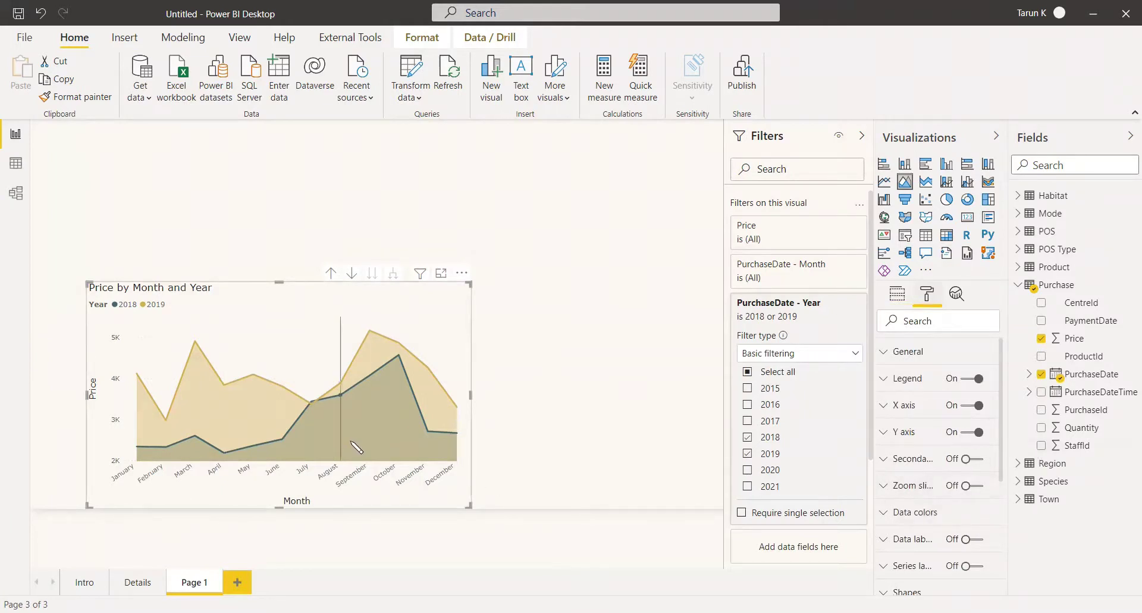
Turn on data labels and a border for the 2018 vs 2019 area chart.
click(973, 540)
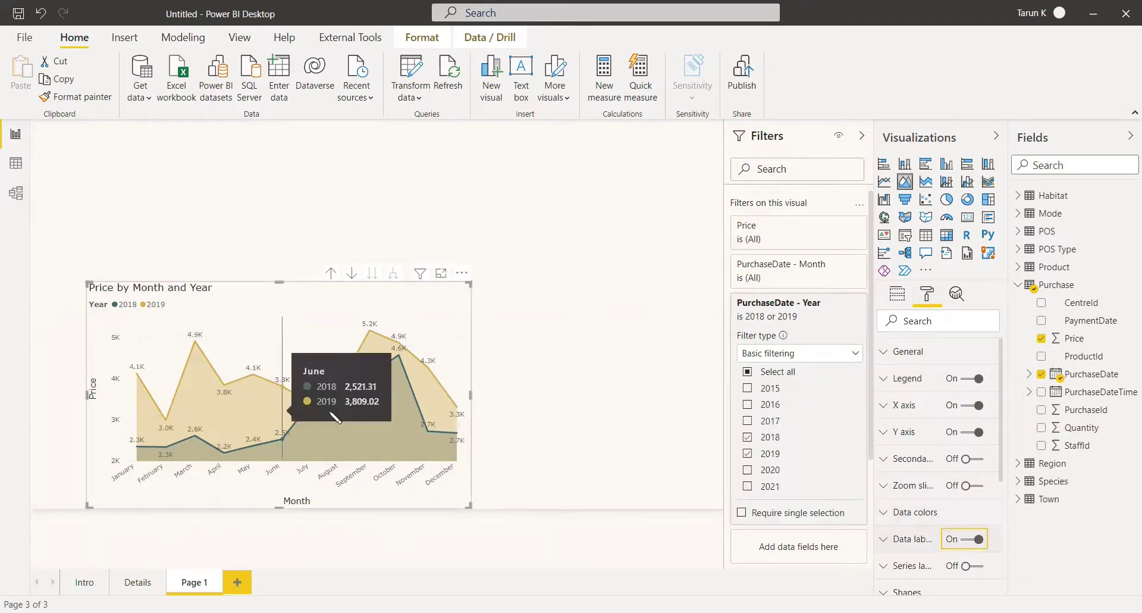
scroll(950, 492, down, 4)
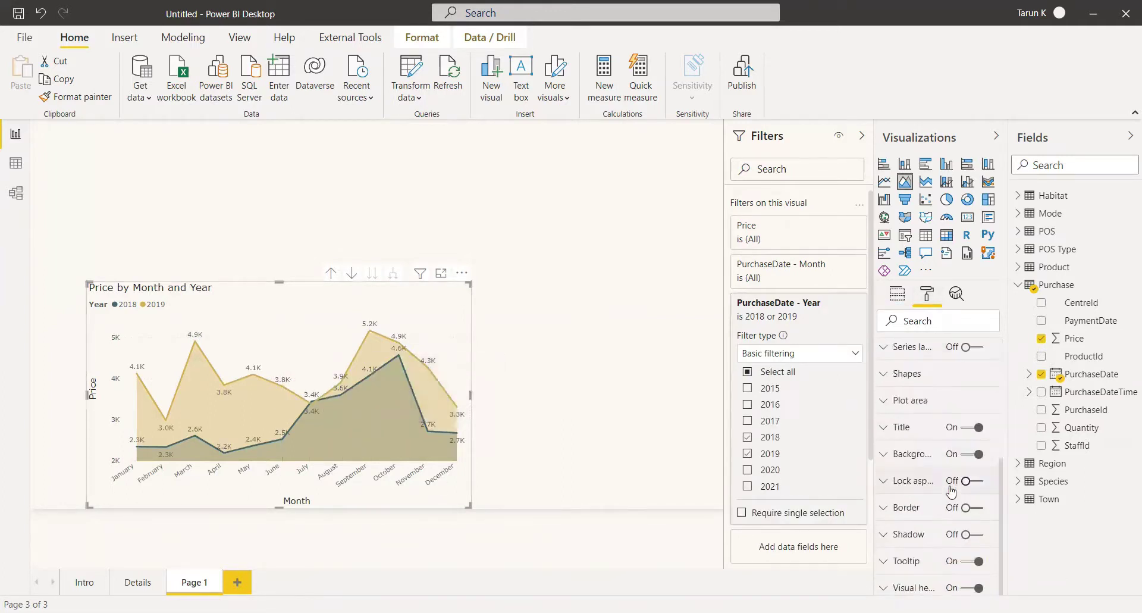
click(973, 507)
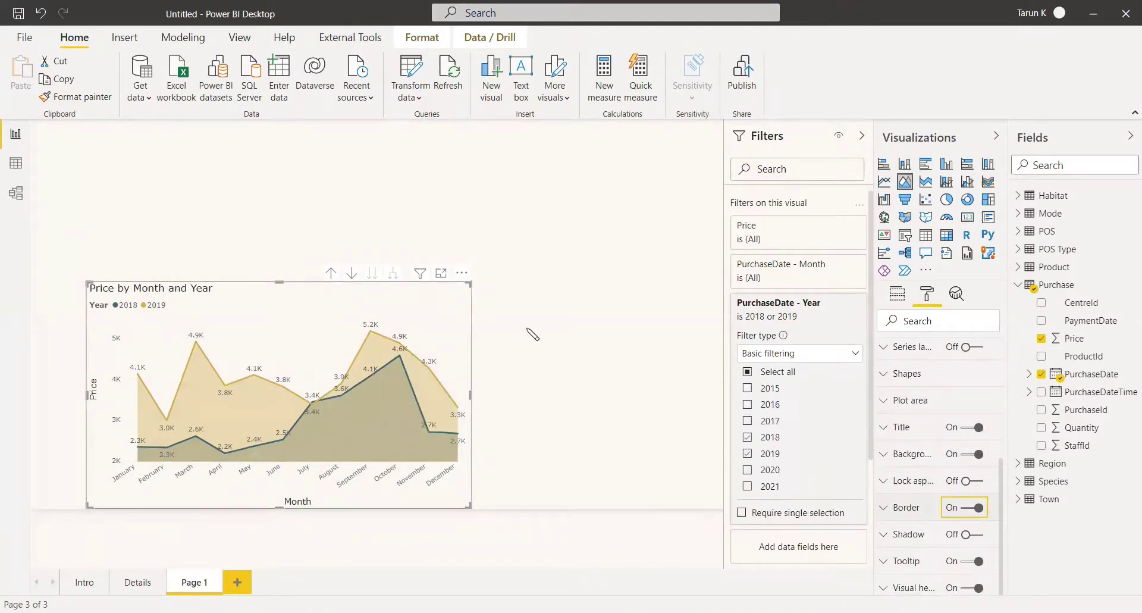
click(1017, 465)
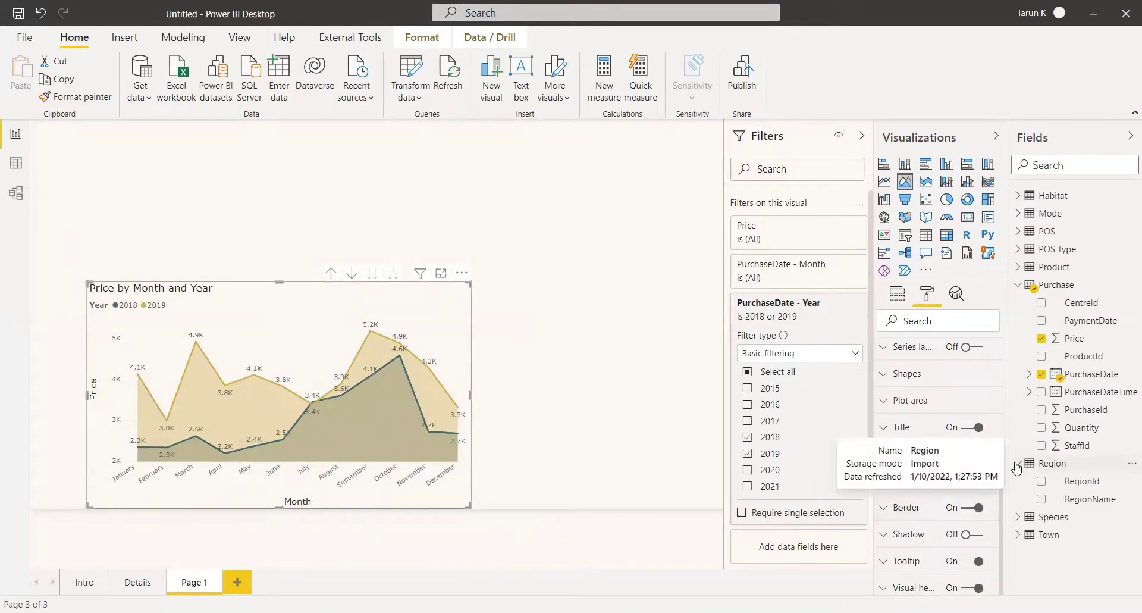
Add a slicer of Region's RegionName values and shrink it to fit its list.
click(904, 235)
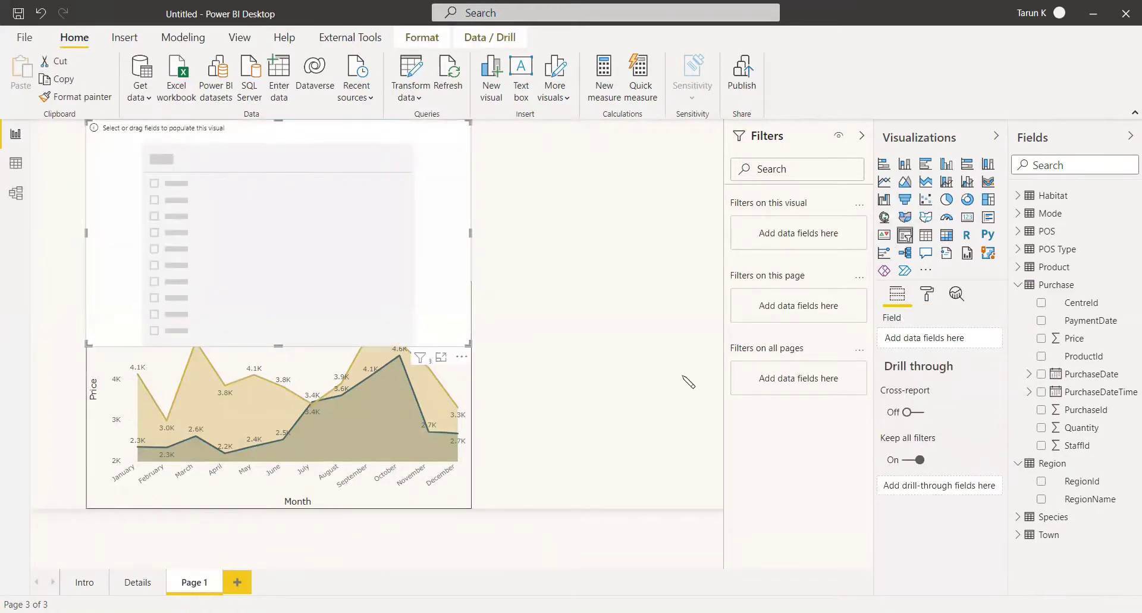
click(1042, 499)
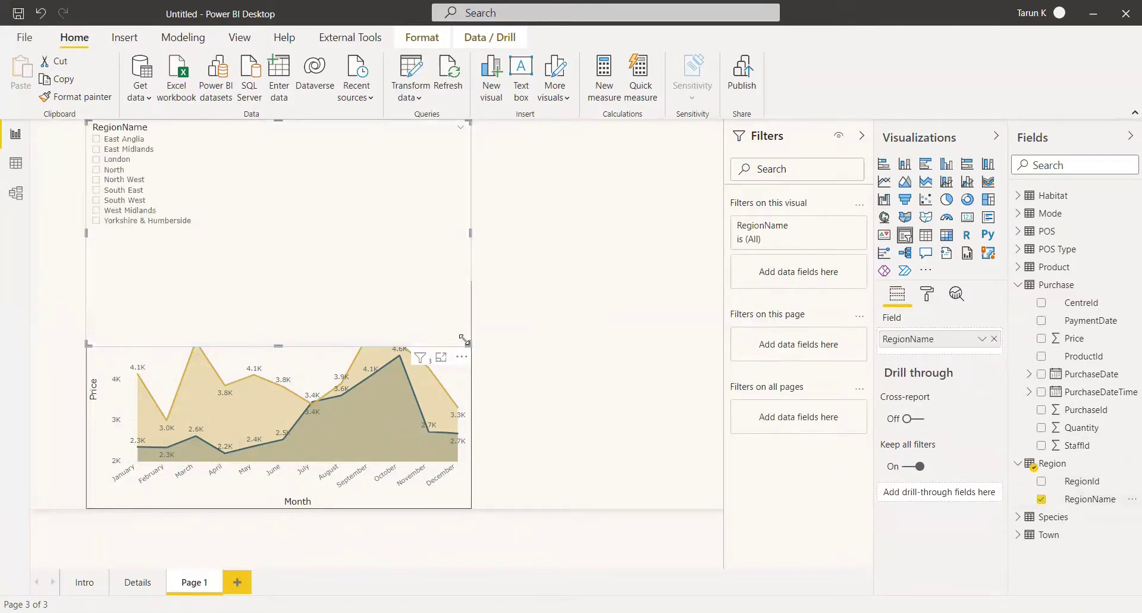
drag(466, 339, 242, 249)
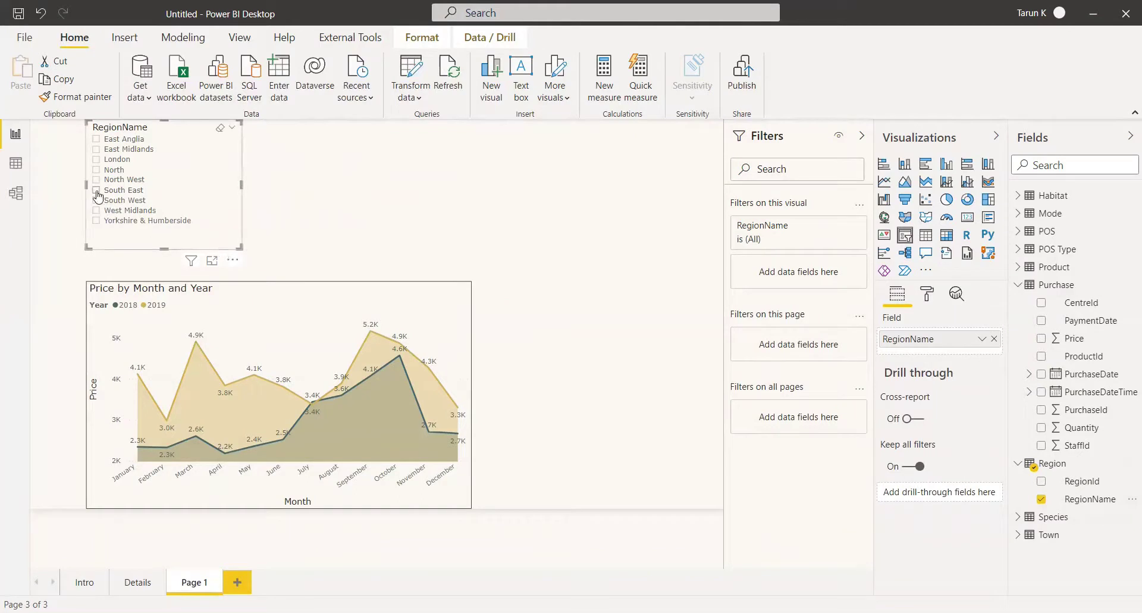